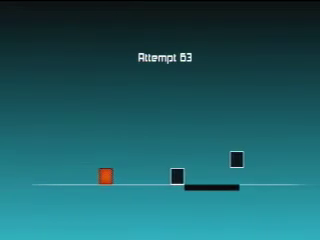
Step: Hop the cube across the raised blocks, then over the block-and-three-spike cluster and two spikes
key("space")
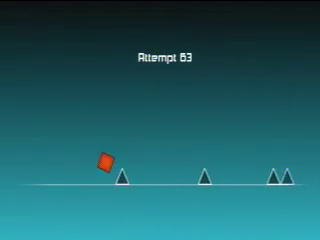
key("space")
key("space")
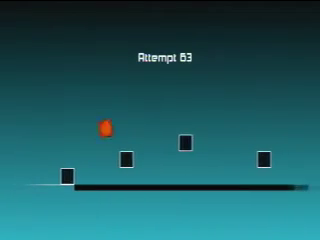
key("space")
key("space")
key("space")
key("space")
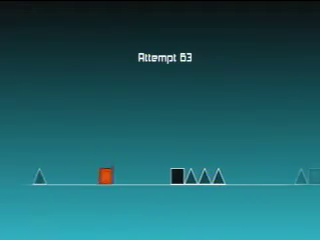
key("space")
key("space")
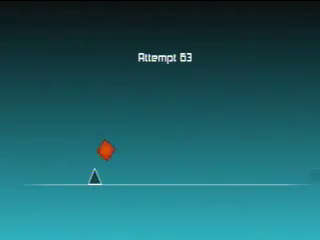
key("space")
key("space")
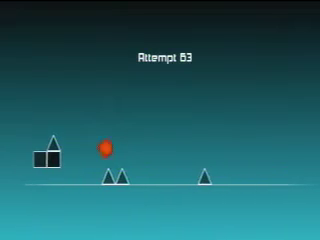
Step: Climb the block staircase onto the long row, hop down, then bound across rising floating blocks
key("space")
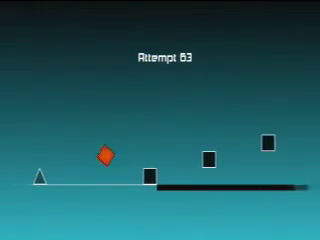
key("space")
key("space")
key("space")
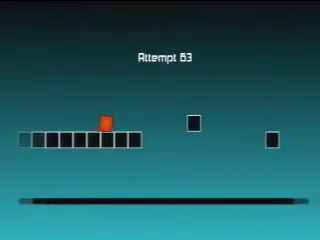
key("space")
key("space")
key("space")
key("space")
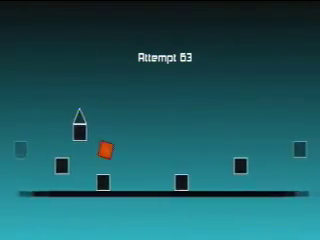
key("space")
key("space")
key("space")
key("space")
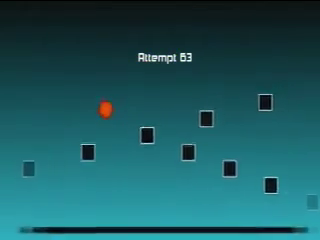
key("space")
key("space")
key("space")
key("space")
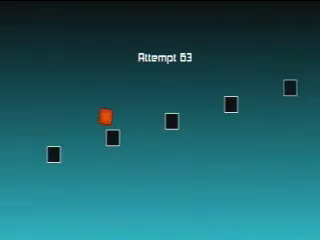
key("space")
key("space")
key("space")
key("space")
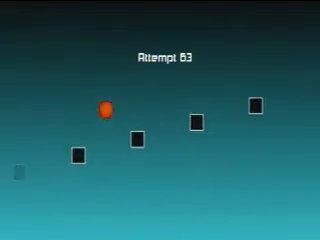
Step: Cross the spiked platforms, drop onto the floor, and jump the floor spike
key("space")
key("space")
key("space")
key("space")
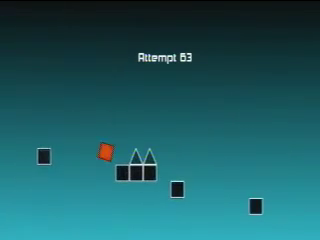
key("space")
key("space")
key("space")
key("space")
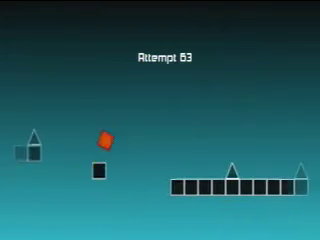
key("space")
key("space")
key("space")
key("space")
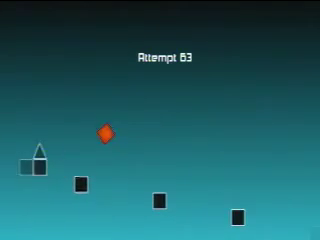
key("space")
key("space")
key("space")
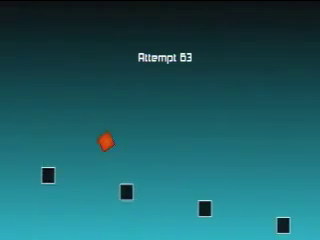
key("space")
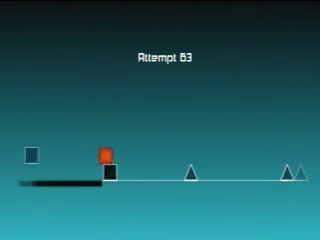
key("space")
Step: Clear the three-spike group, two spike clusters and the block-spike row, then climb the floating staircase
key("space")
key("space")
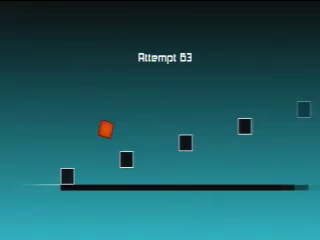
key("space")
key("space")
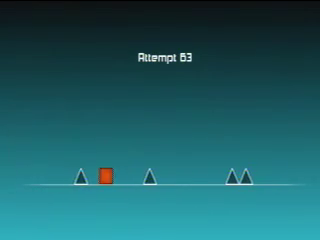
key("space")
key("space")
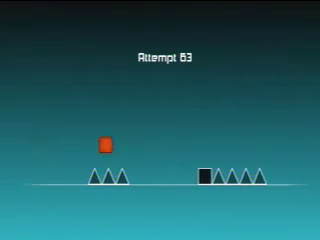
key("space")
key("space")
key("space")
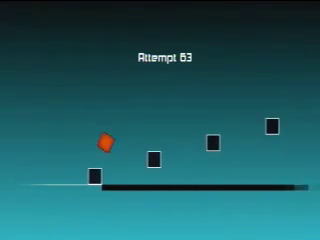
key("space")
key("space")
key("space")
key("space")
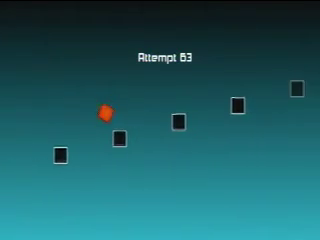
key("space")
key("space")
key("space")
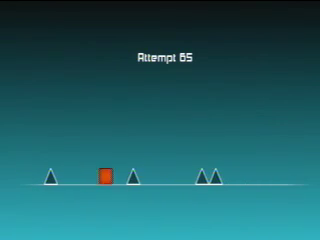
Step: On attempt 65, jump the first spike and land on the floating blocks
key("space")
key("space")
key("space")
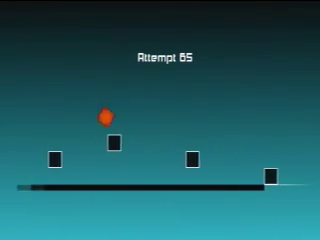
key("space")
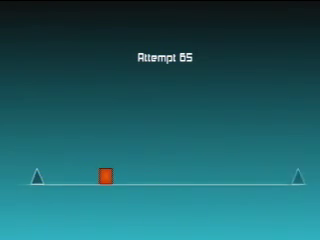